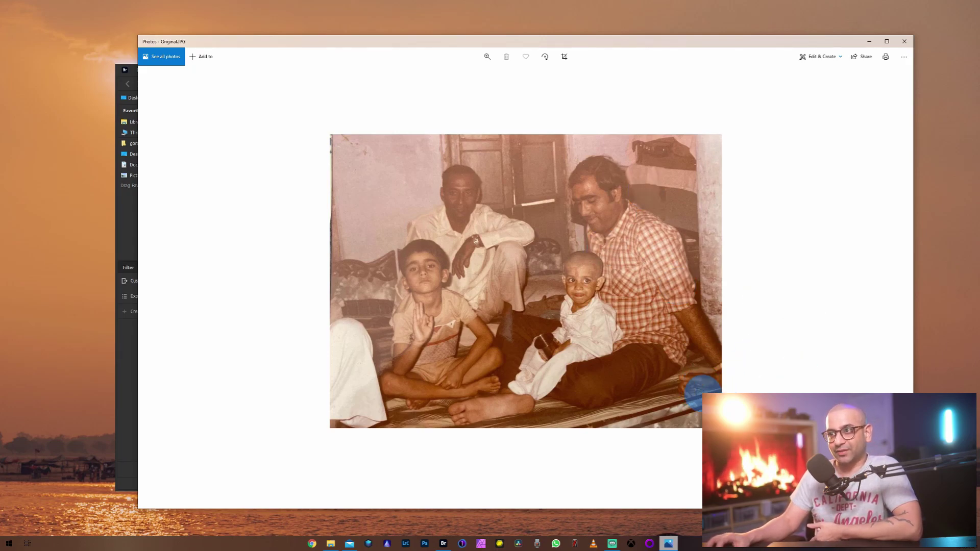
Examine Original.JPG enlarged in the photo viewer, then close the viewer.
left_click(488, 57)
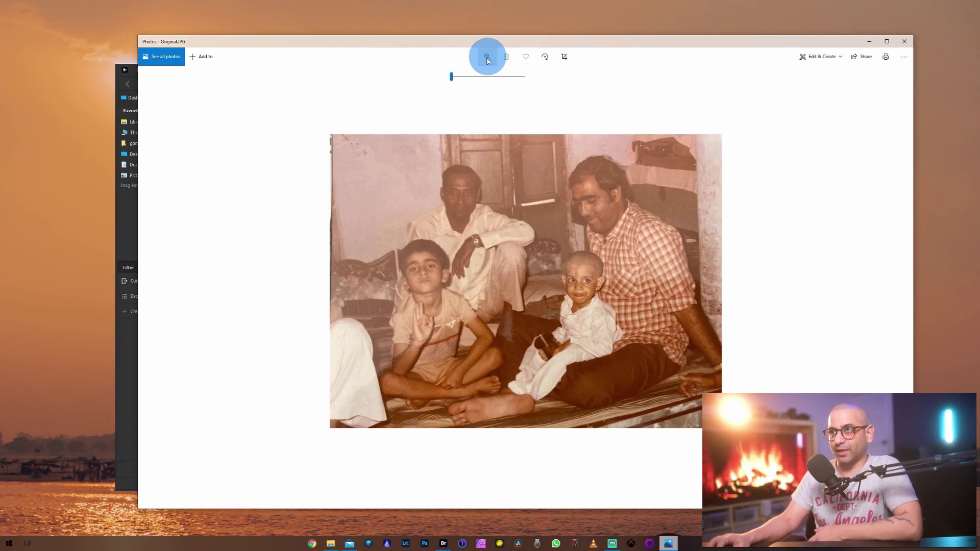
left_click_drag(452, 77, 476, 77)
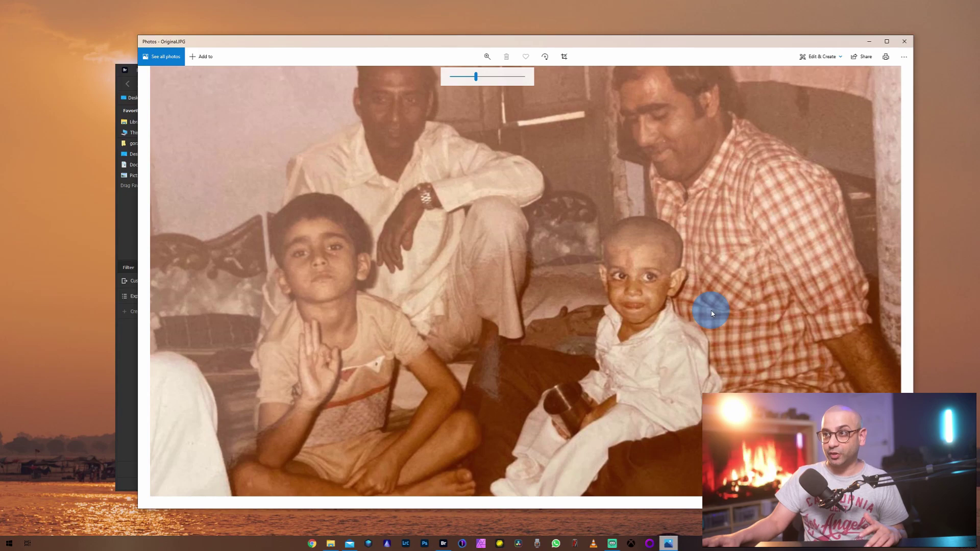
key("ctrl+minus")
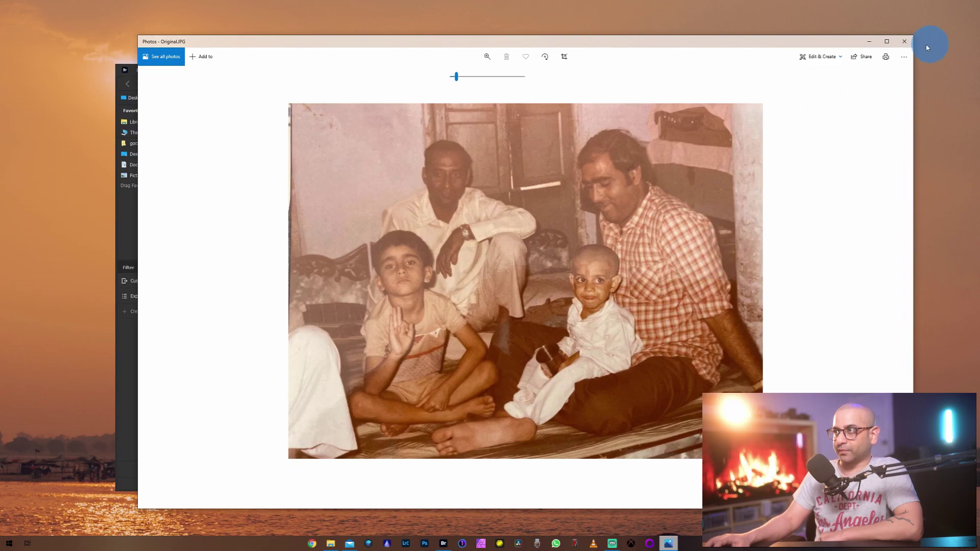
left_click(908, 45)
Open Original.JPG from the Super resolution folder in Camera Raw.
left_click(373, 135)
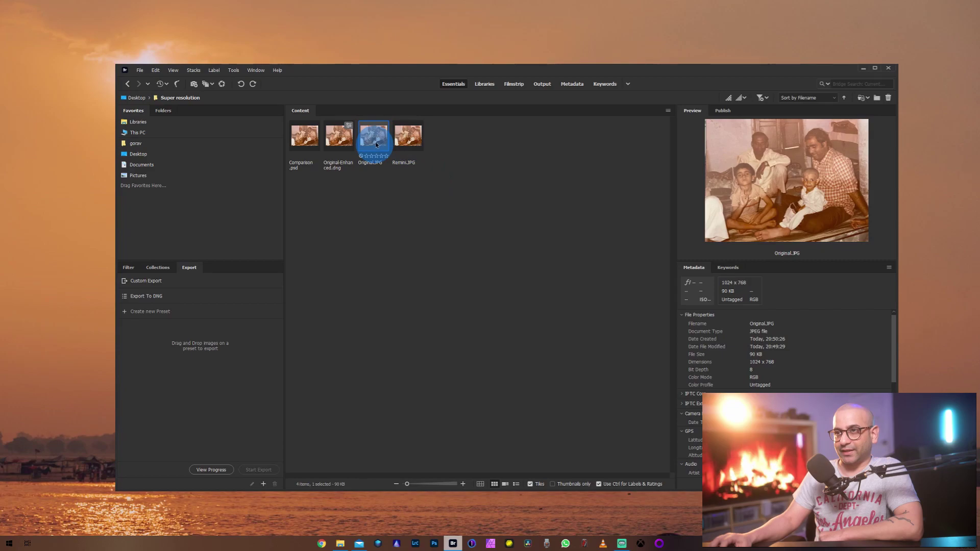
right_click(378, 140)
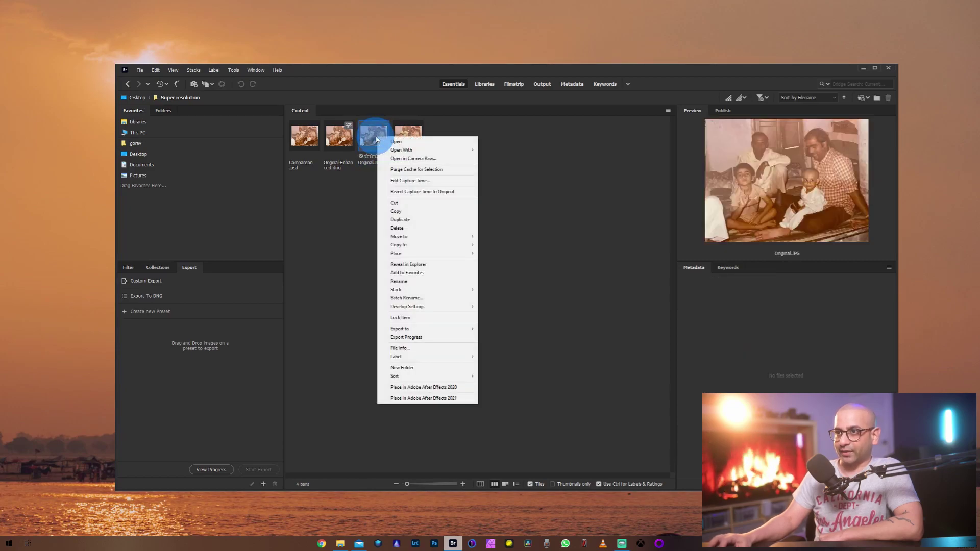
left_click(418, 159)
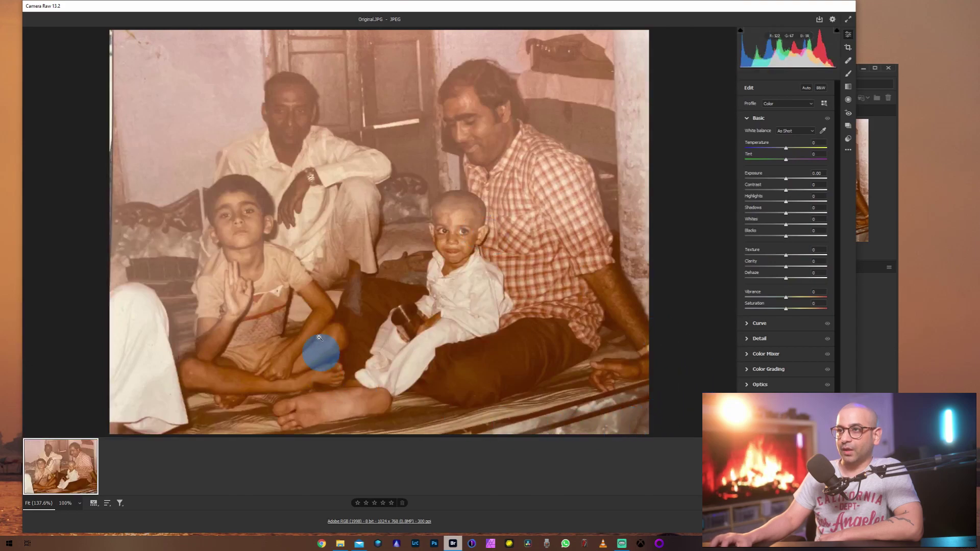
Enhance the photo with Super Resolution after comparing the enhanced and unenhanced previews of the small child's face.
left_click_drag(467, 236, 423, 255)
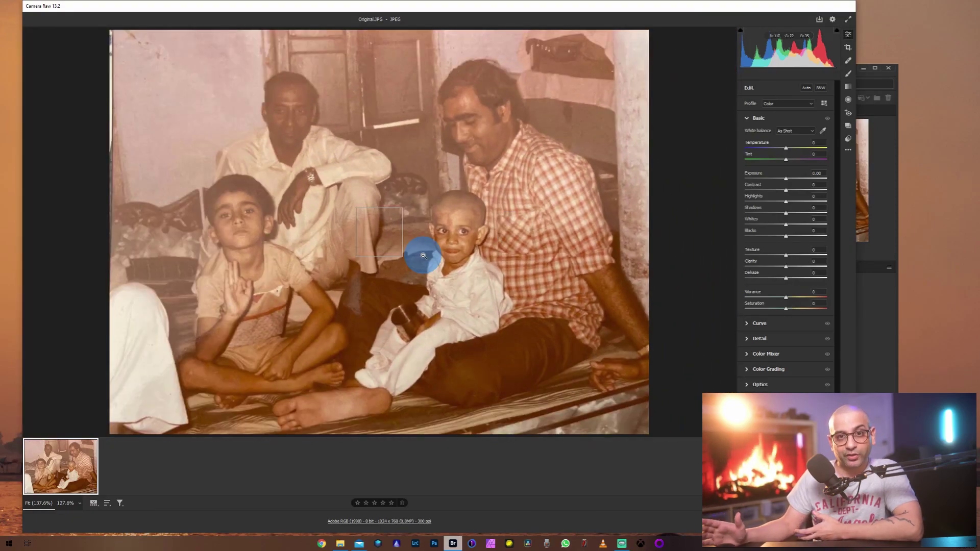
right_click(420, 254)
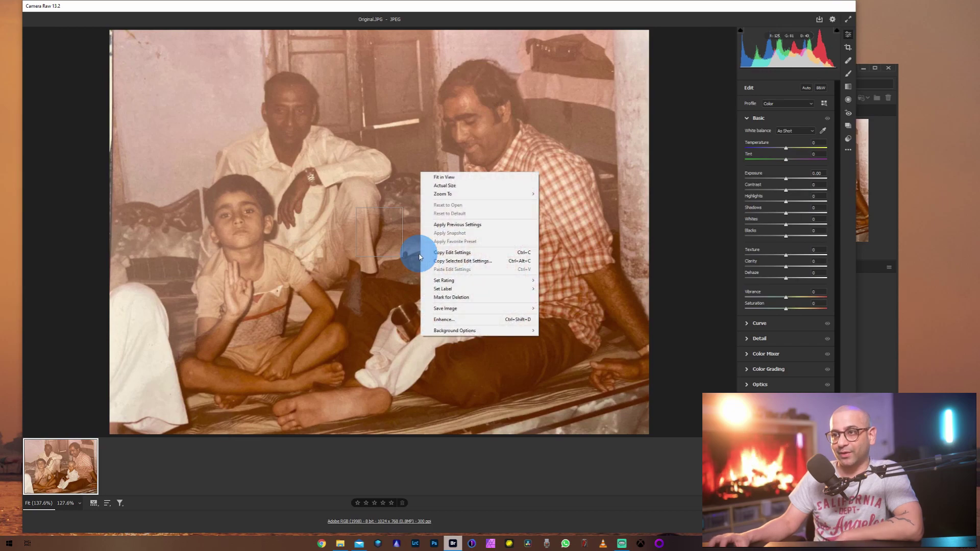
left_click(444, 321)
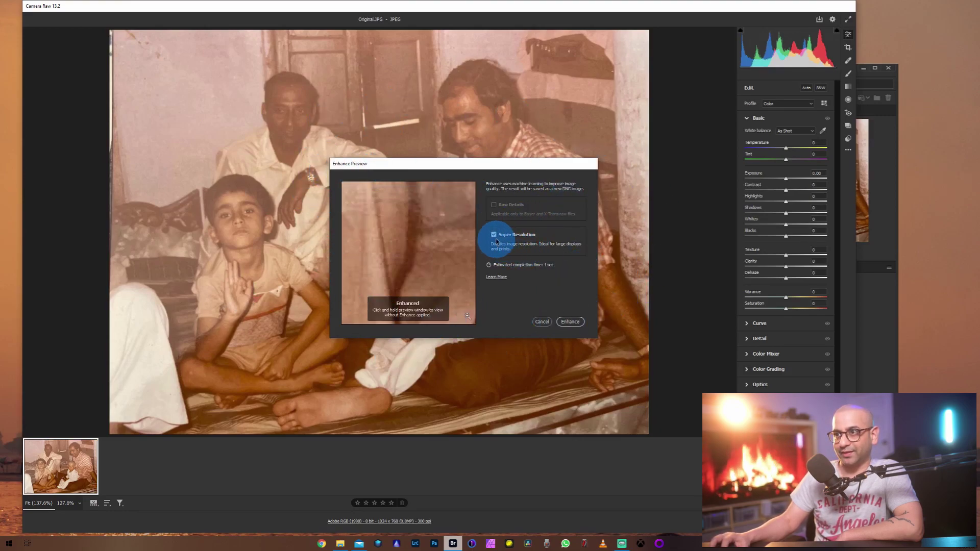
left_click_drag(354, 254, 363, 225)
left_click(426, 251)
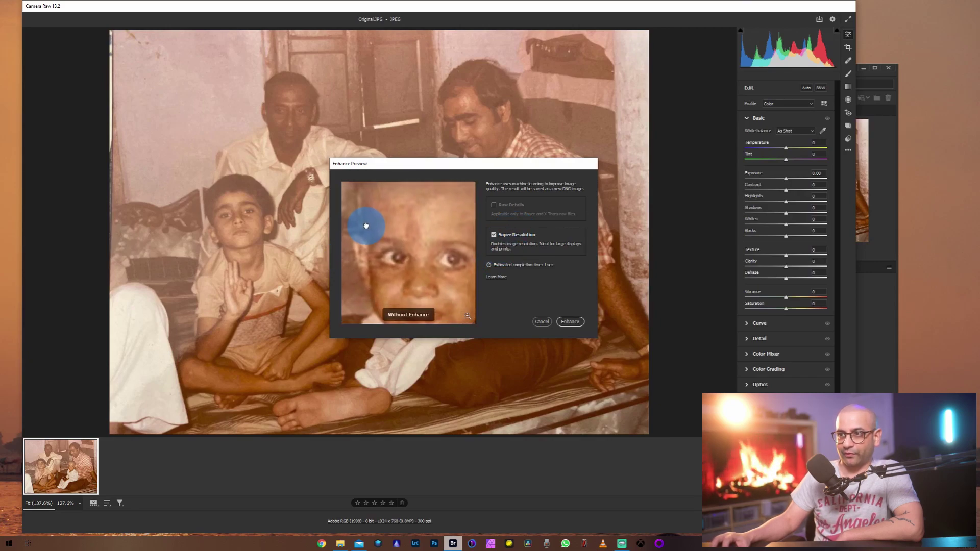
mouse_move(444, 276)
left_mouse_down()
mouse_move(422, 259)
mouse_move(433, 265)
left_mouse_up()
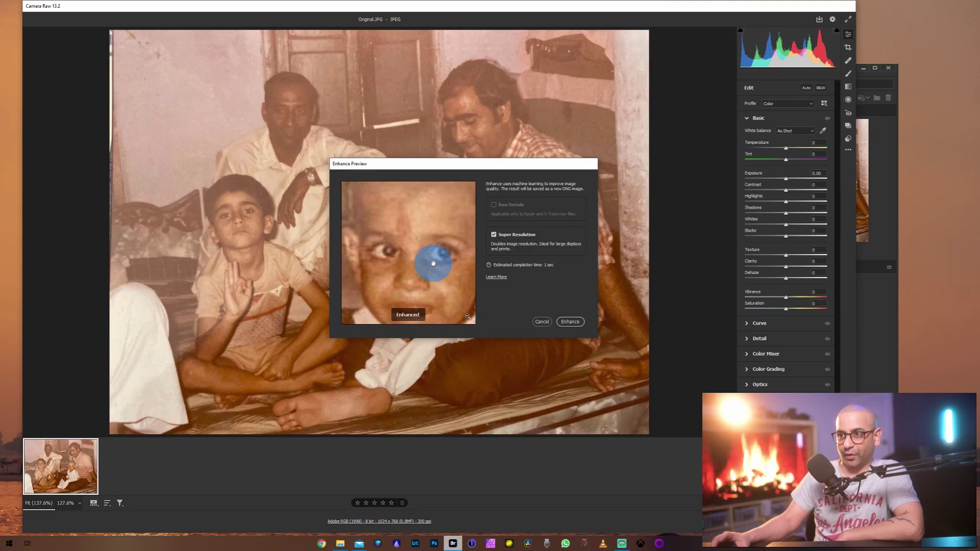
left_click(438, 198)
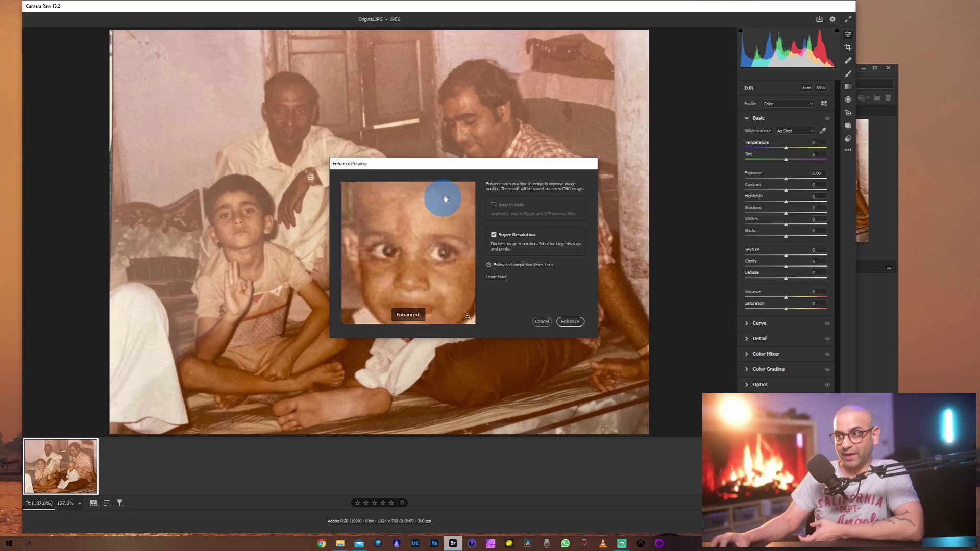
left_click(570, 321)
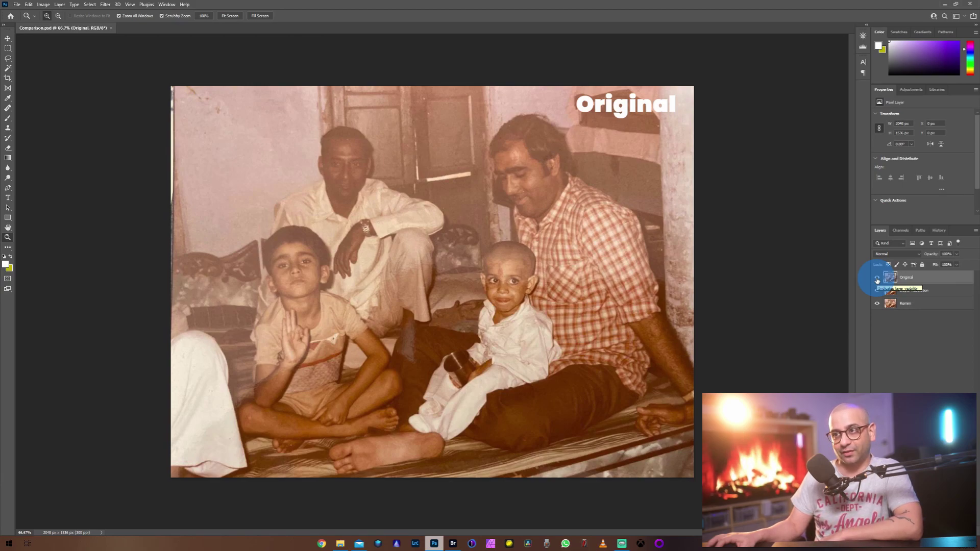
In Photoshop, compare the Original and Super Resolution layers of Comparison.psd at 200% on the small child's face.
left_click(878, 278)
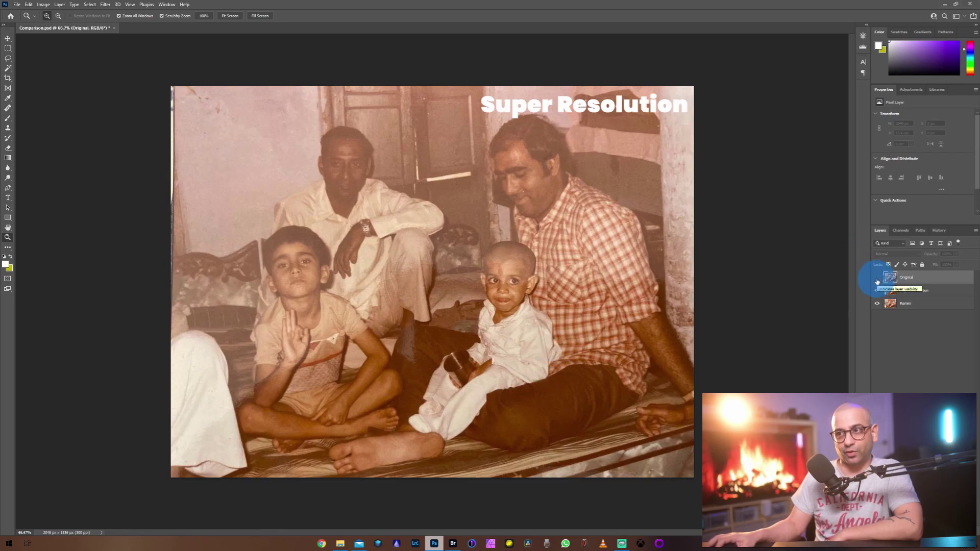
left_click(531, 269)
left_click(370, 289)
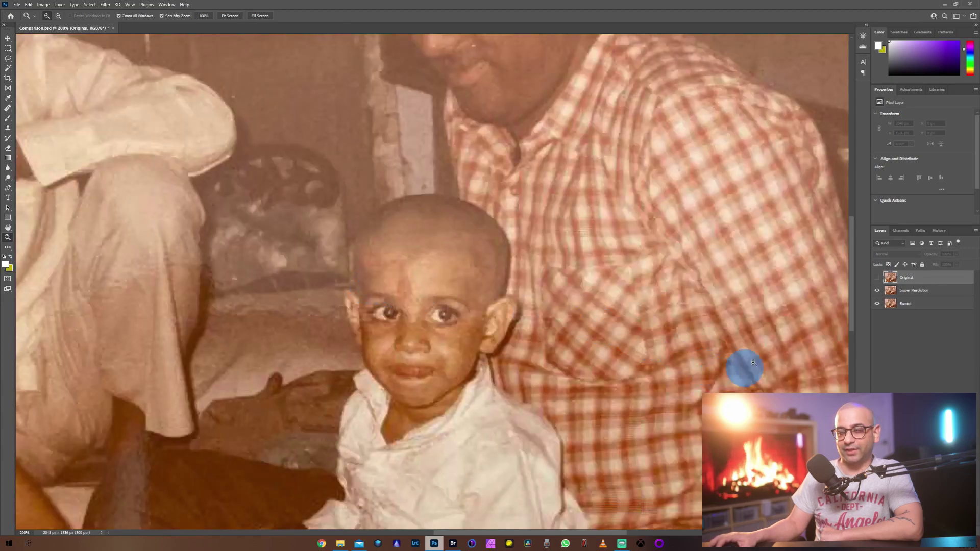
left_click(878, 278)
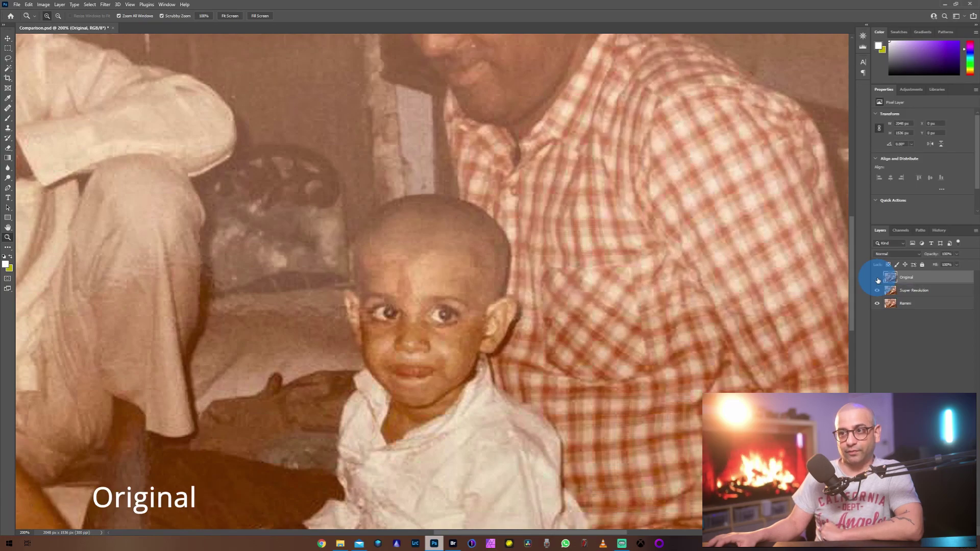
left_click(877, 279)
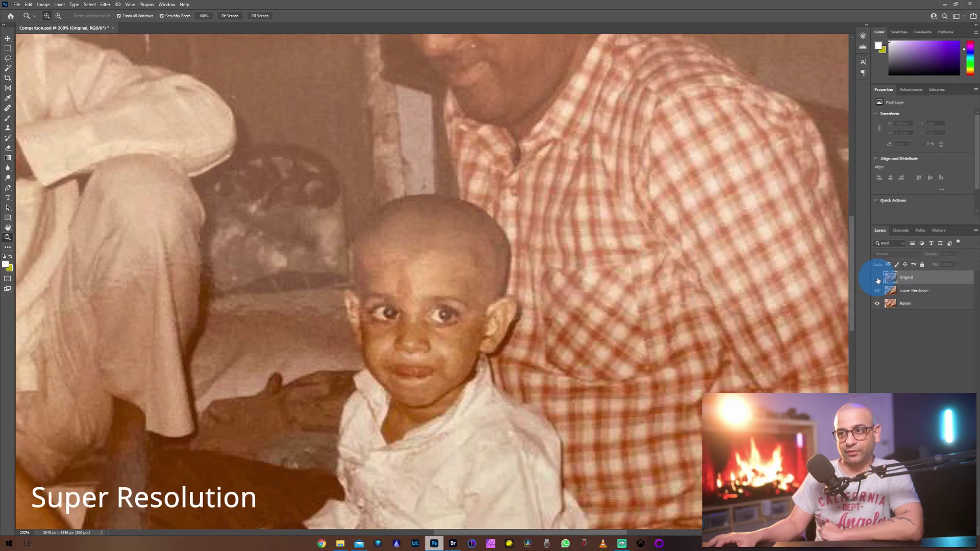
left_click(878, 278)
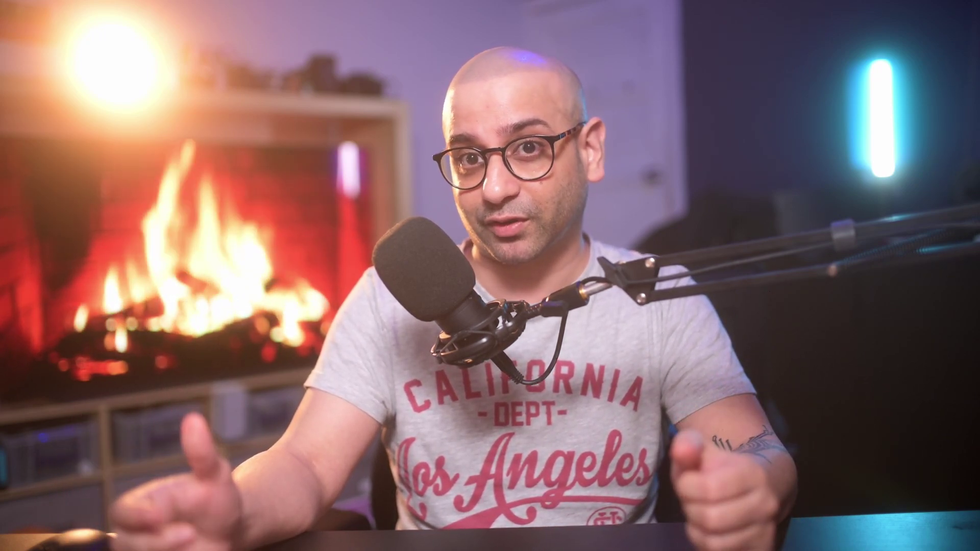
left_click(877, 278)
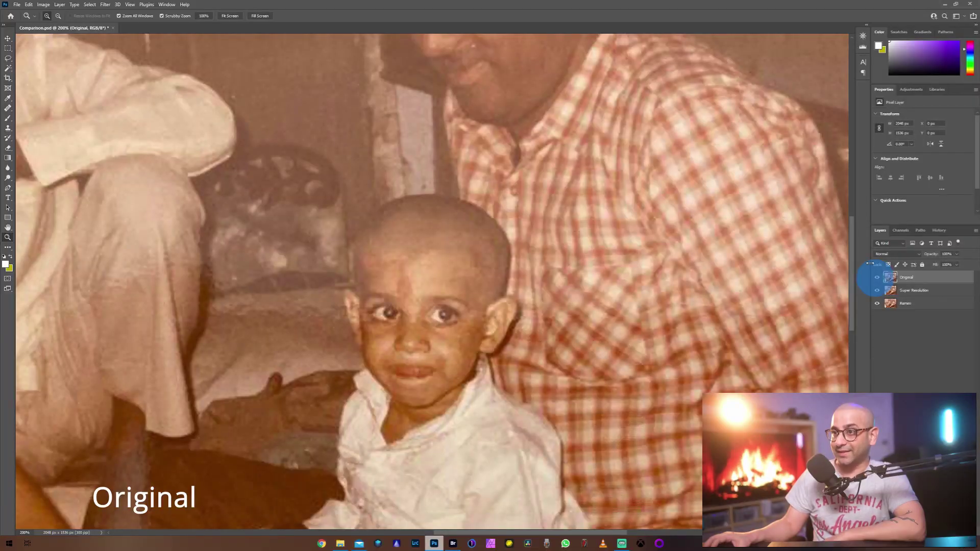
left_click(879, 278)
left_click(878, 278)
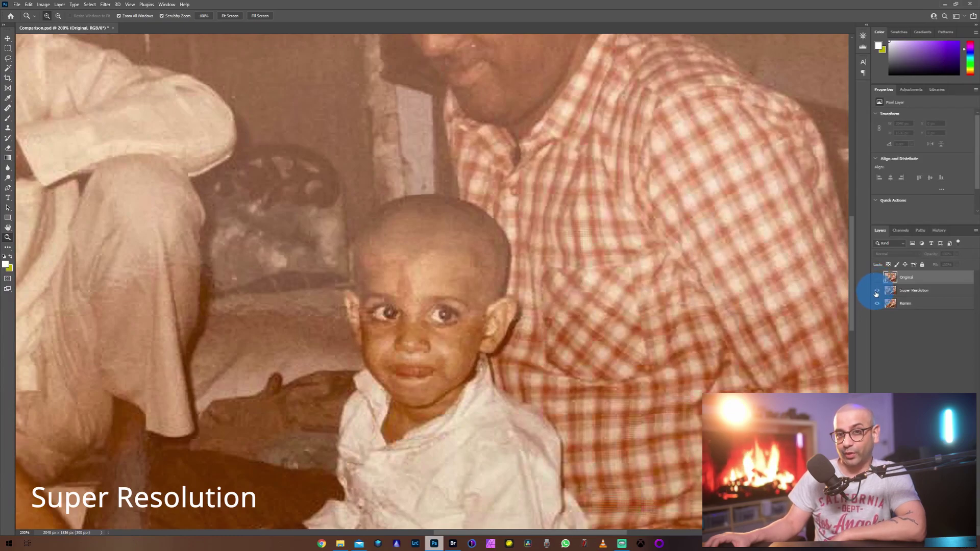
Hide the Super Resolution layer, select the Remini layer and compare it with the Original layer across the whole photo.
left_click(877, 291)
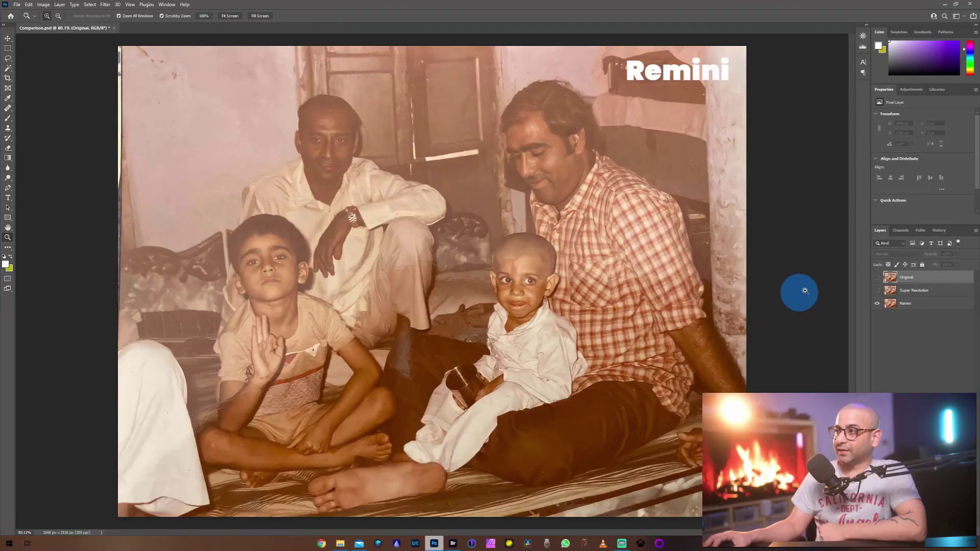
left_click(915, 304)
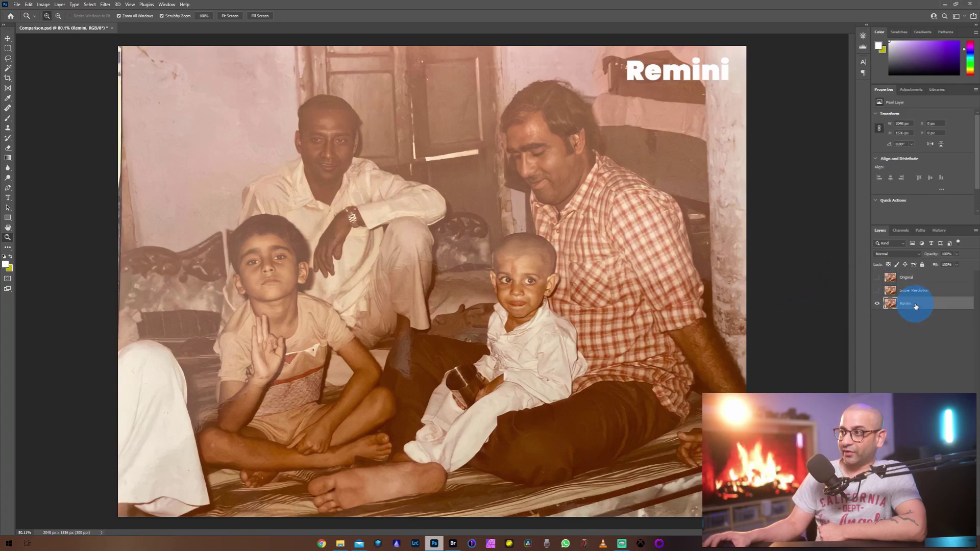
left_click(876, 278)
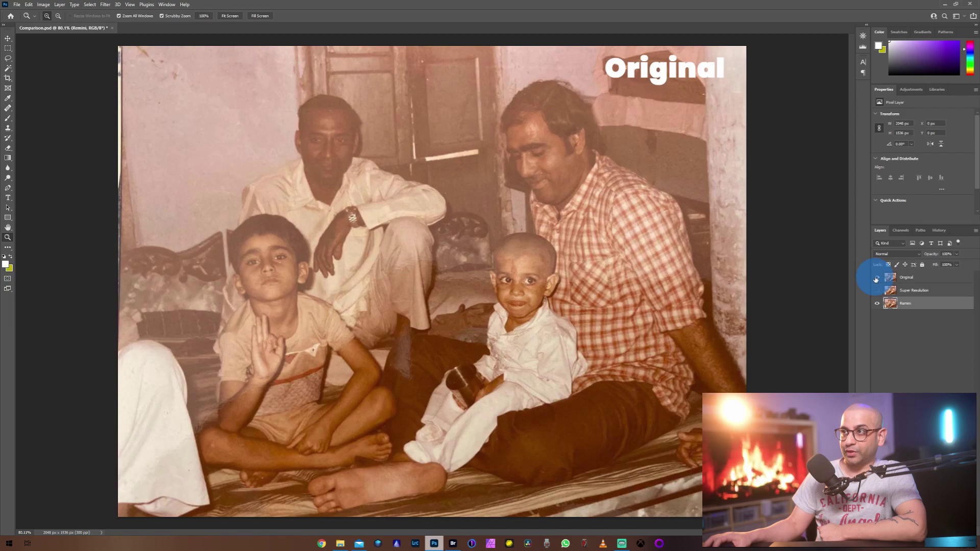
left_click(876, 279)
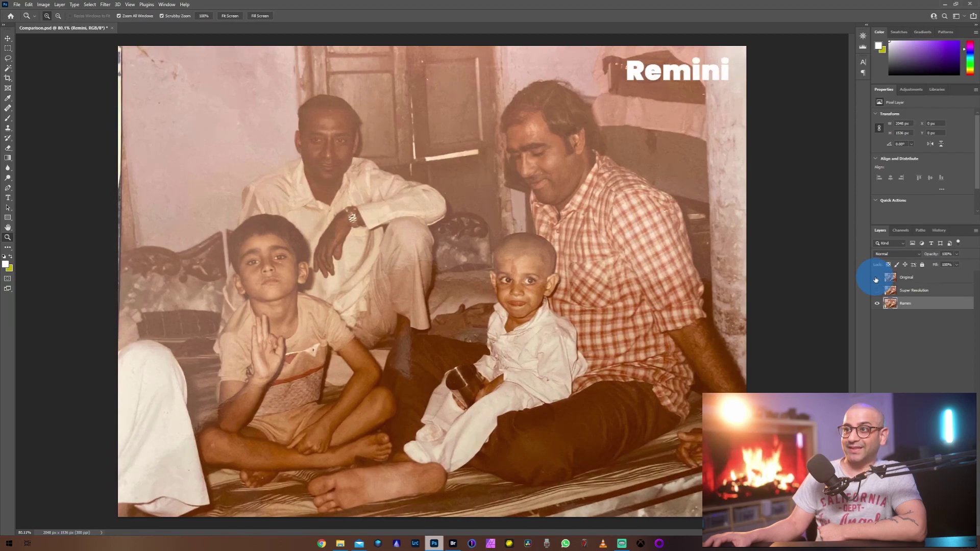
left_click(876, 278)
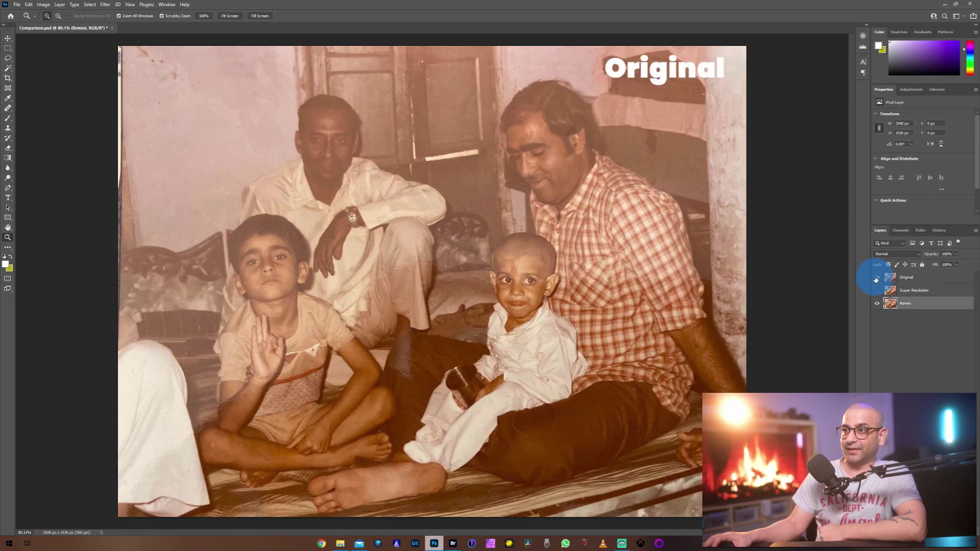
Compare the Original layer with the Remini layer at 200% on the small child's face.
left_click(545, 269)
left_click(392, 301)
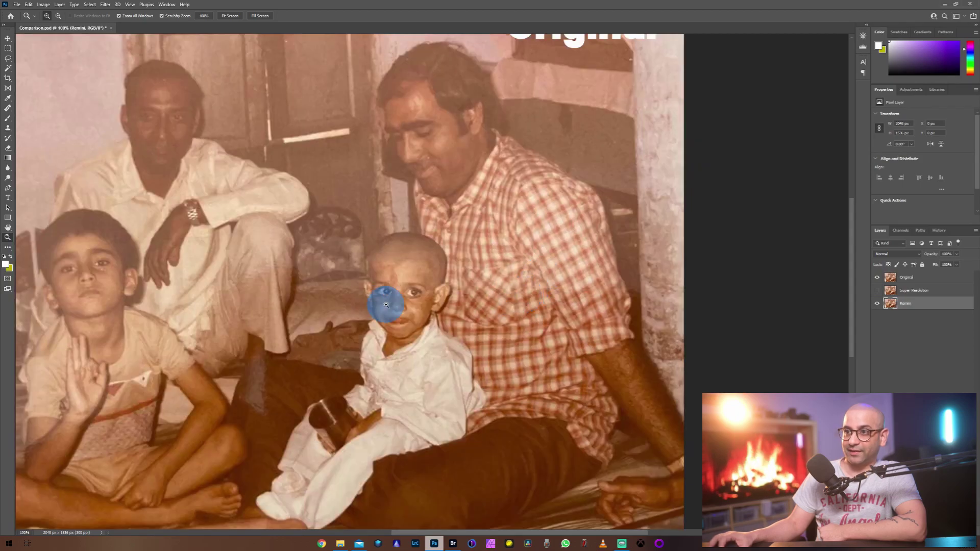
left_click(877, 279)
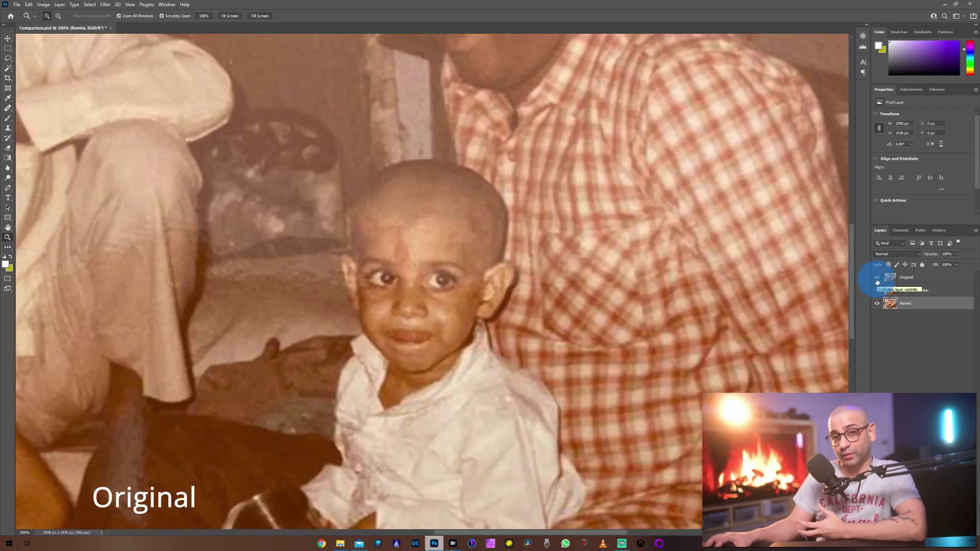
left_click(877, 279)
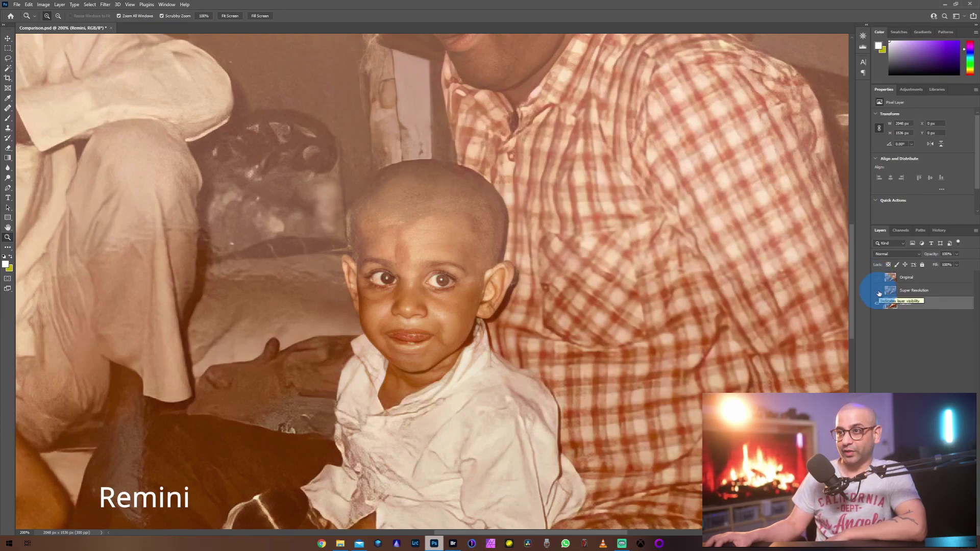
Show the Super Resolution and Original layers in turn, then hide both to compare them with the Remini layer.
left_click(878, 291)
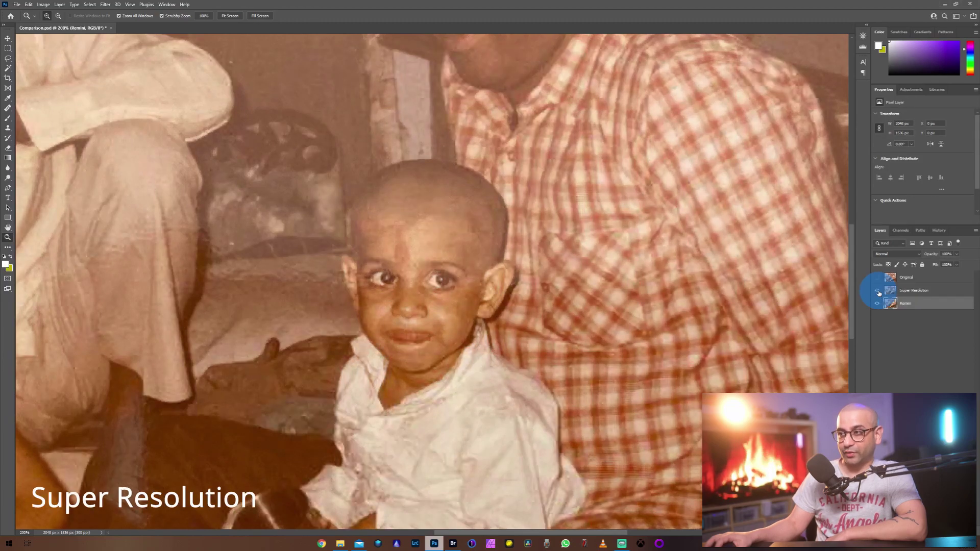
left_click(877, 279)
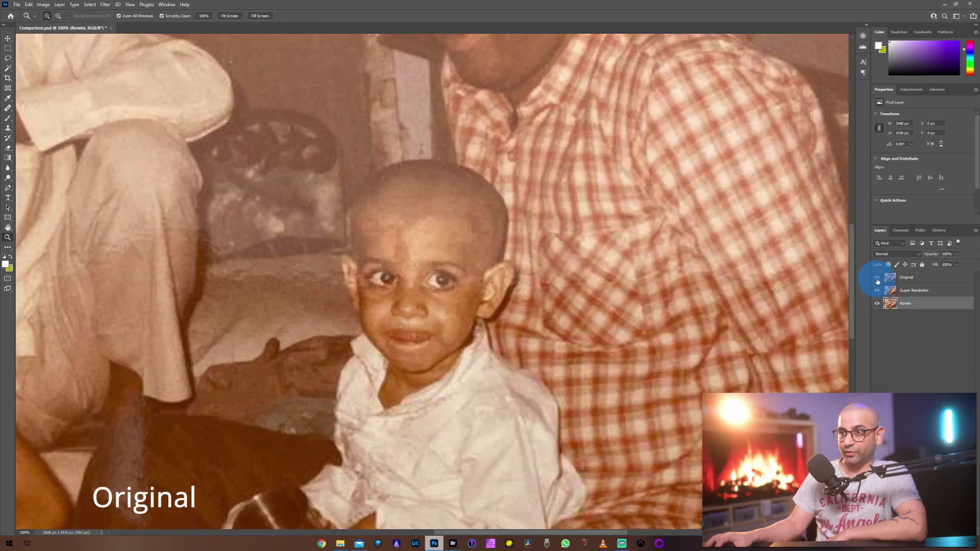
left_click_drag(878, 280, 878, 292)
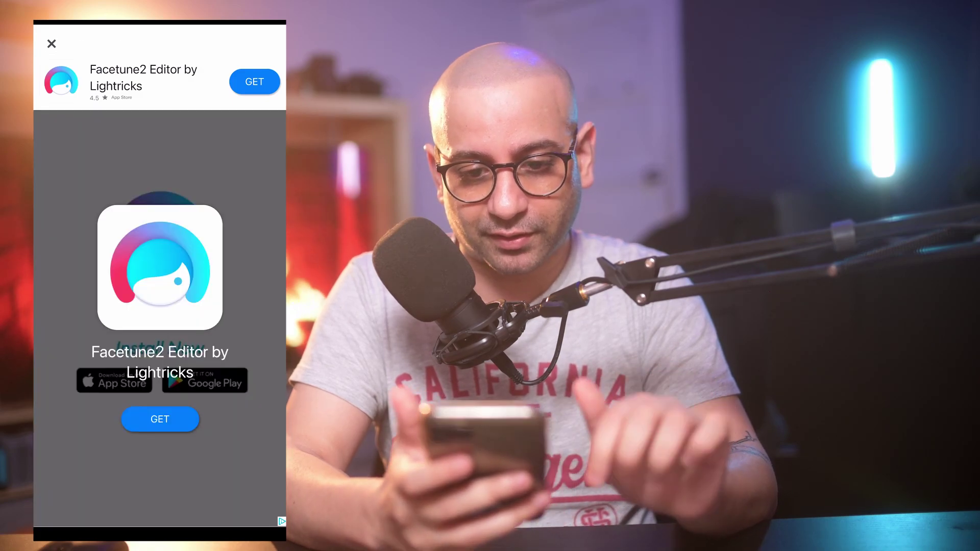
Close the Facetune2 Editor advertisement in the phone's photo enhancement app.
left_click(51, 43)
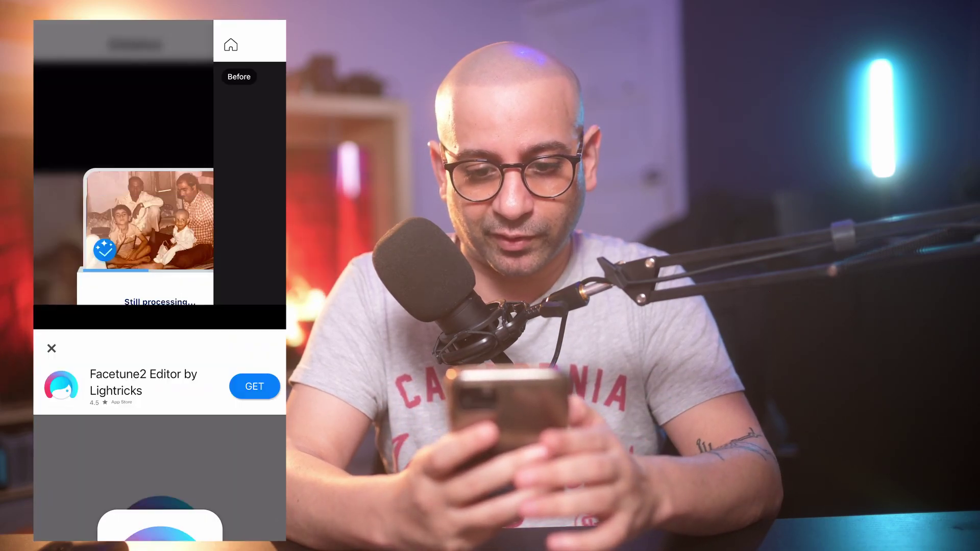